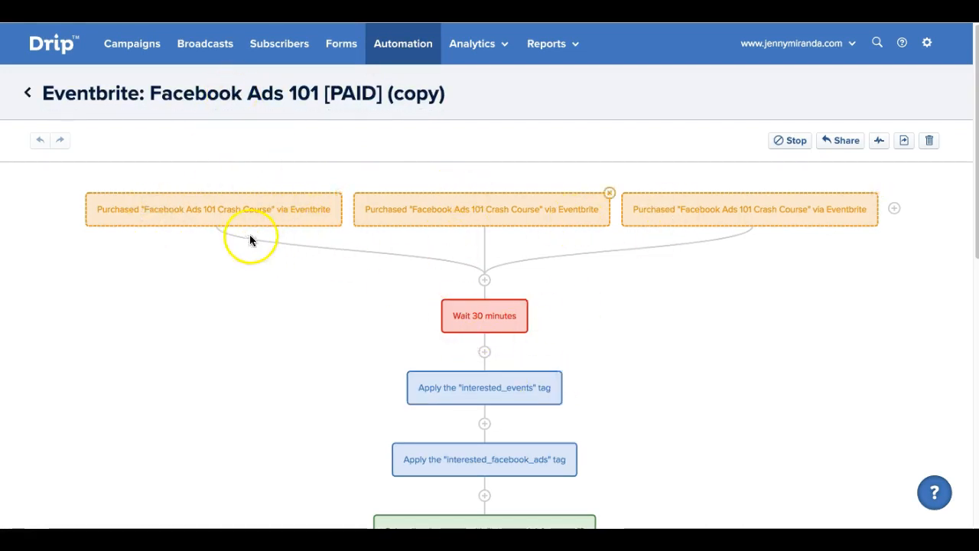
Inspect the event and ticket type settings of each of the three Eventbrite purchase triggers without changing them.
click(227, 217)
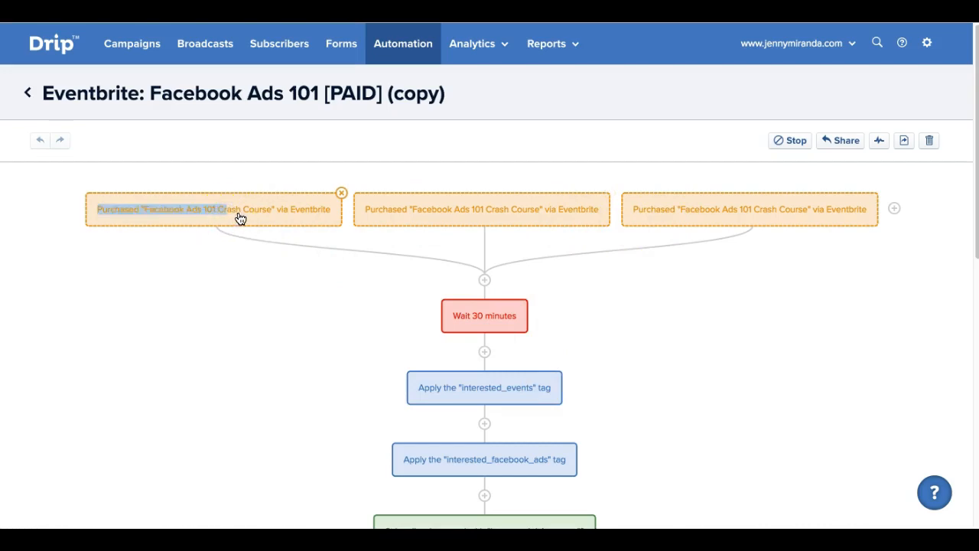
click(238, 219)
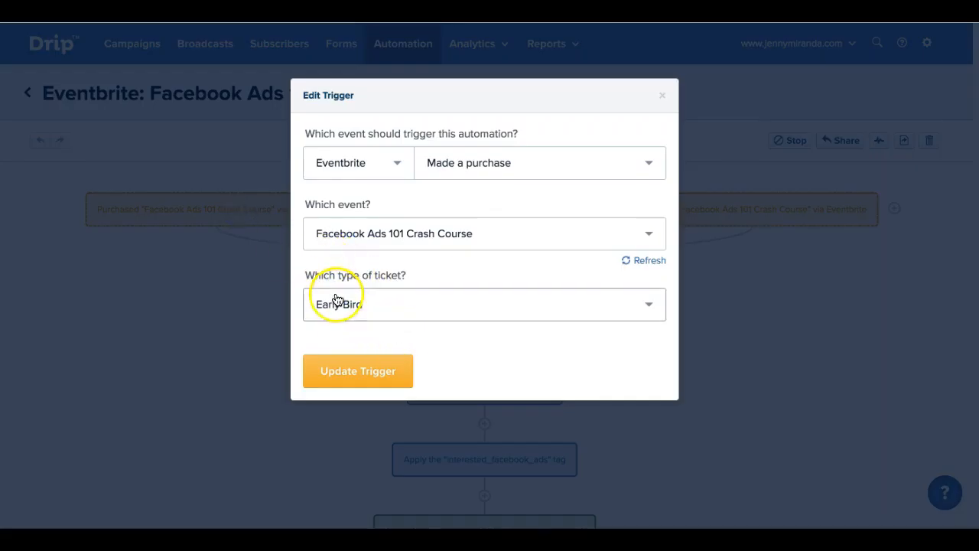
click(663, 95)
click(513, 211)
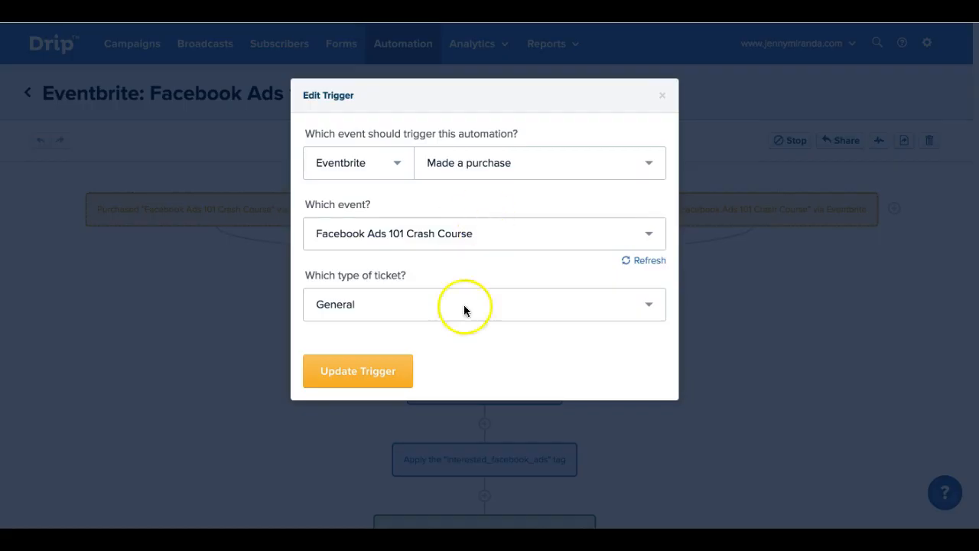
click(662, 97)
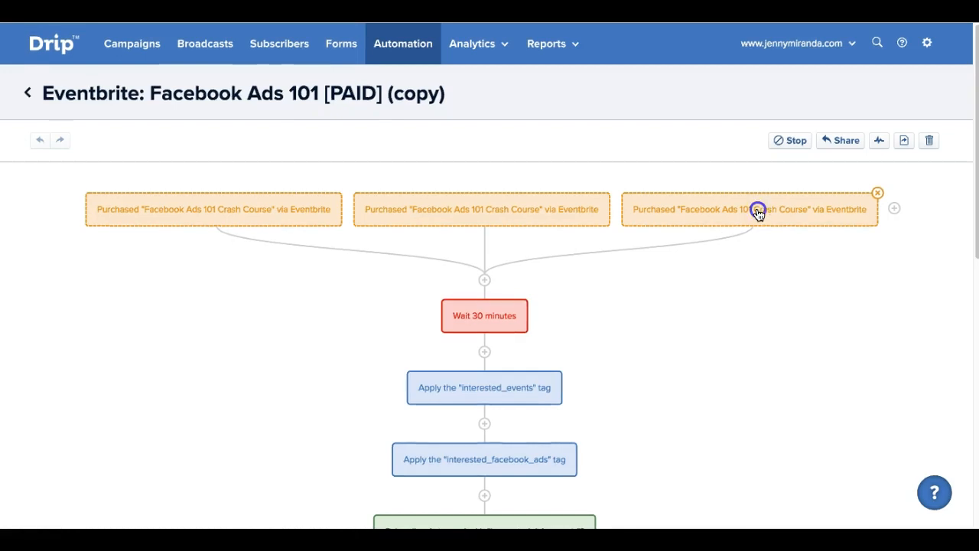
click(757, 212)
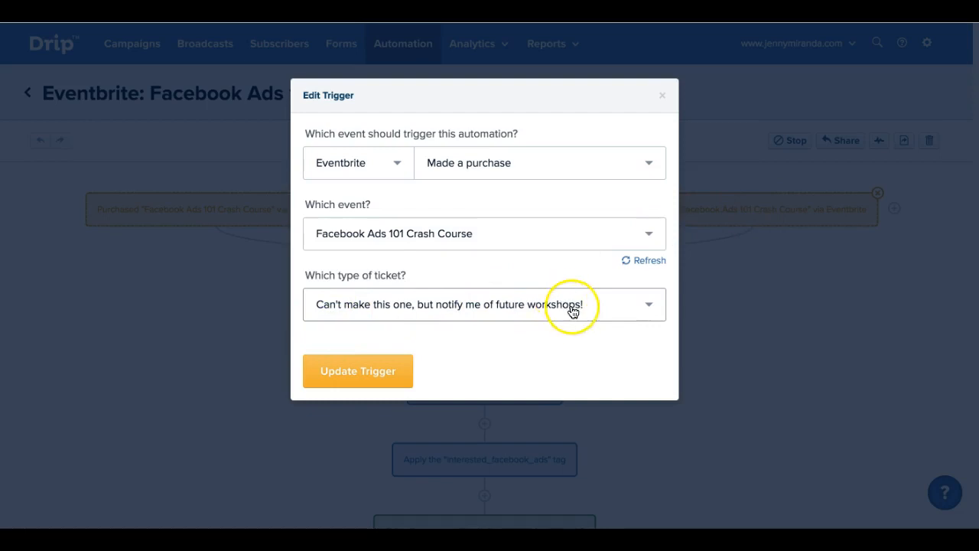
click(663, 95)
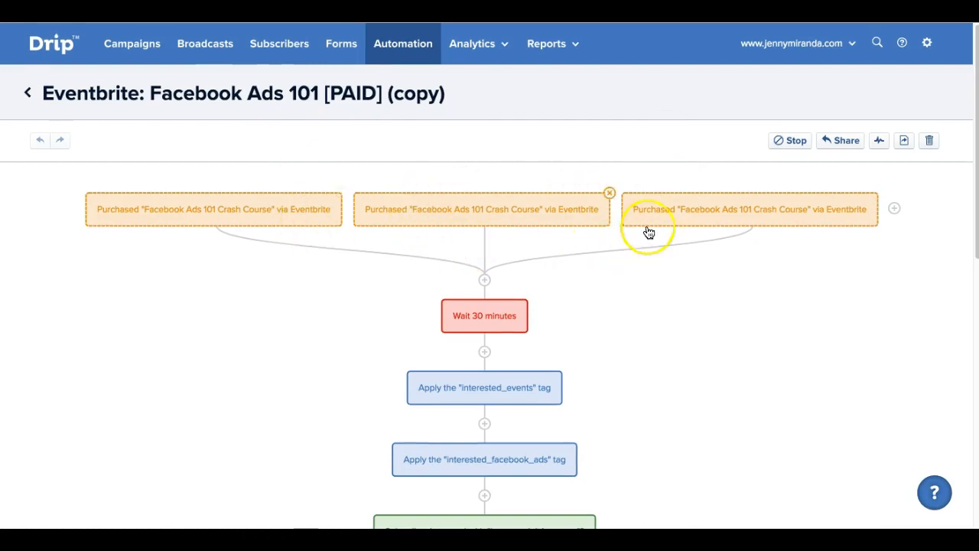
Examine the 30-minute wait and the "interested_events" and "interested_facebook_ads" tag actions below the triggers.
scroll(571, 251, down, 1)
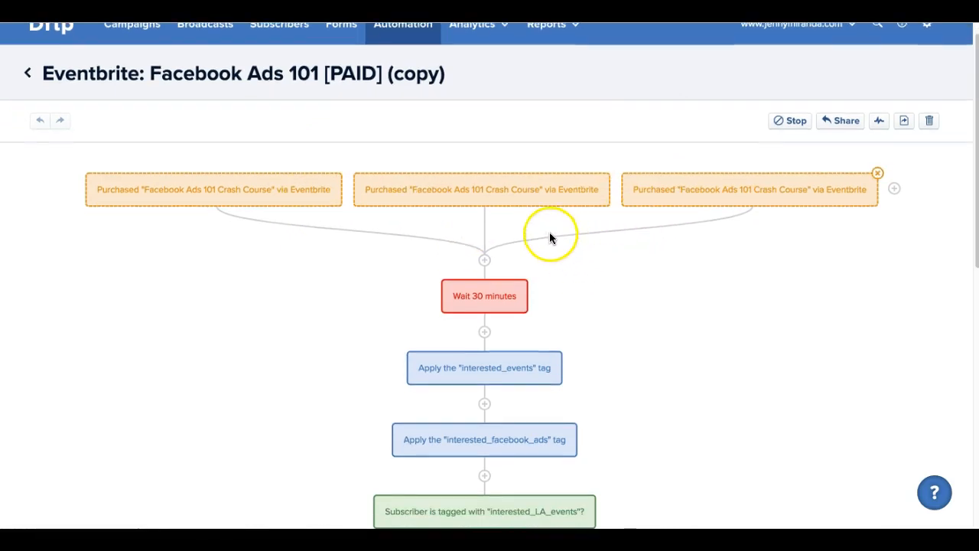
scroll(510, 244, down, 2)
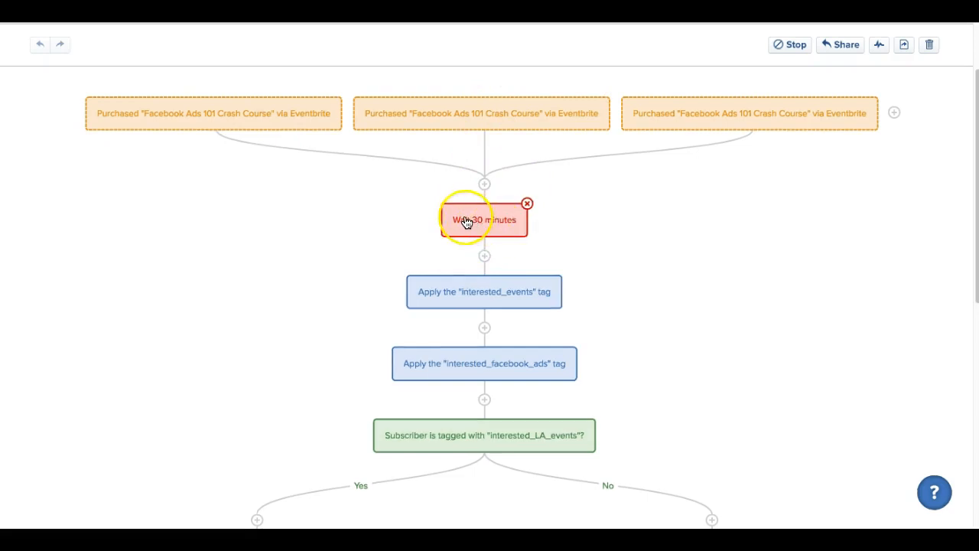
scroll(476, 222, down, 1)
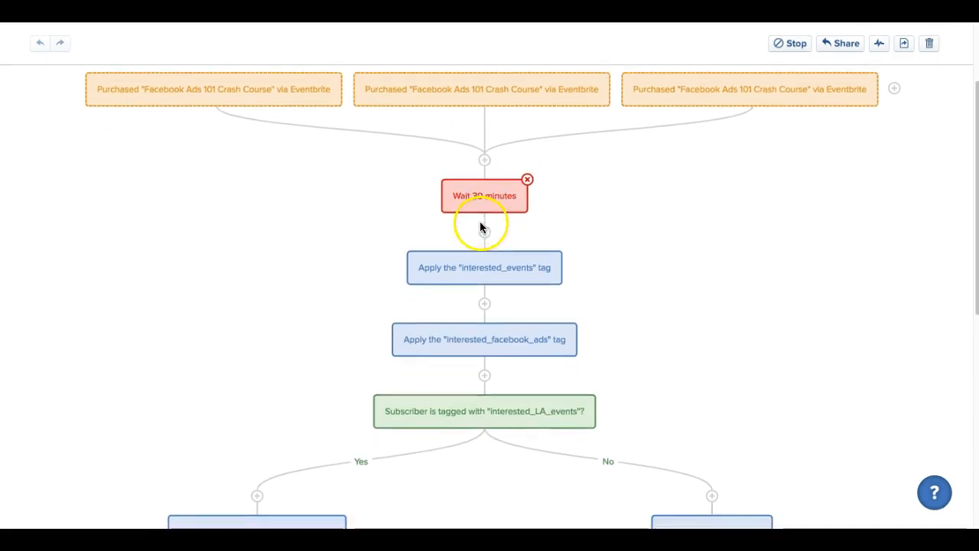
scroll(536, 268, down, 4)
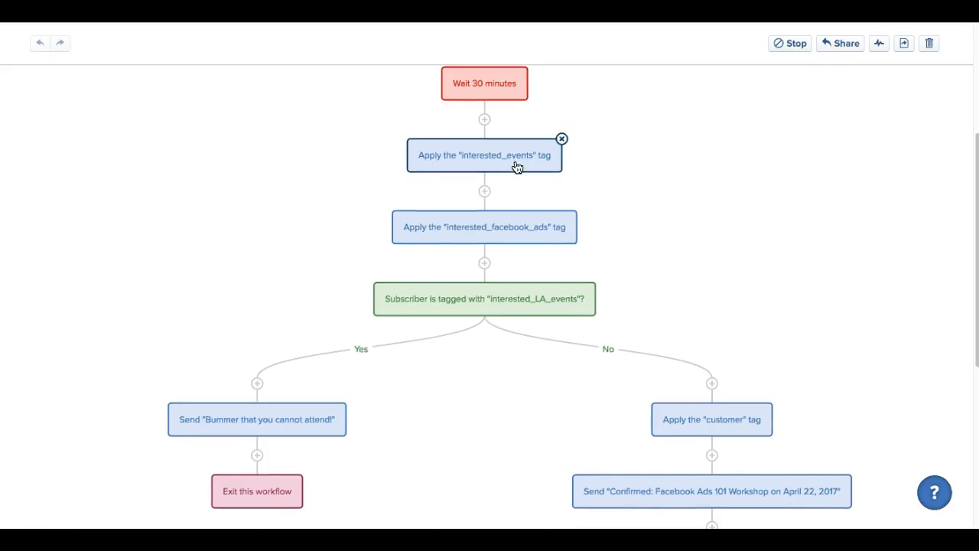
scroll(516, 166, down, 1)
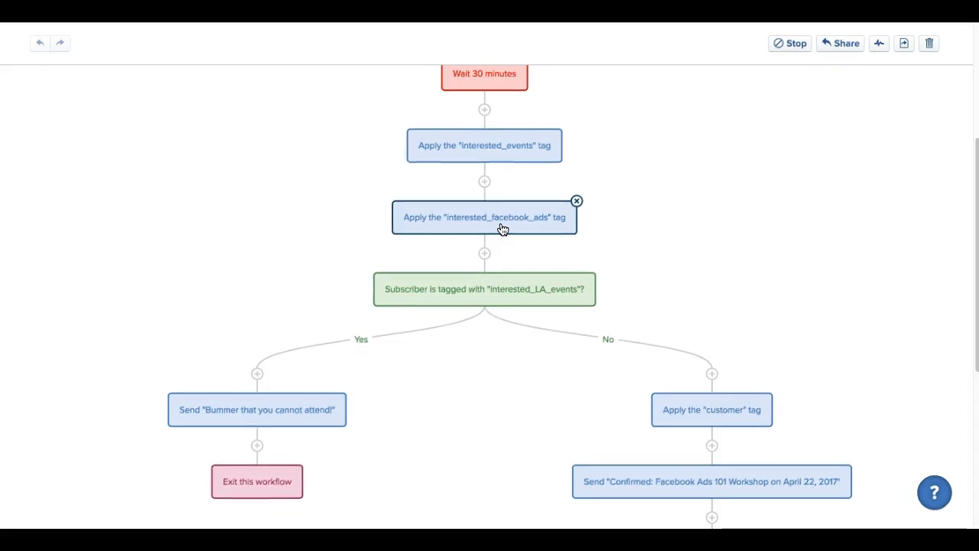
scroll(502, 230, up, 1)
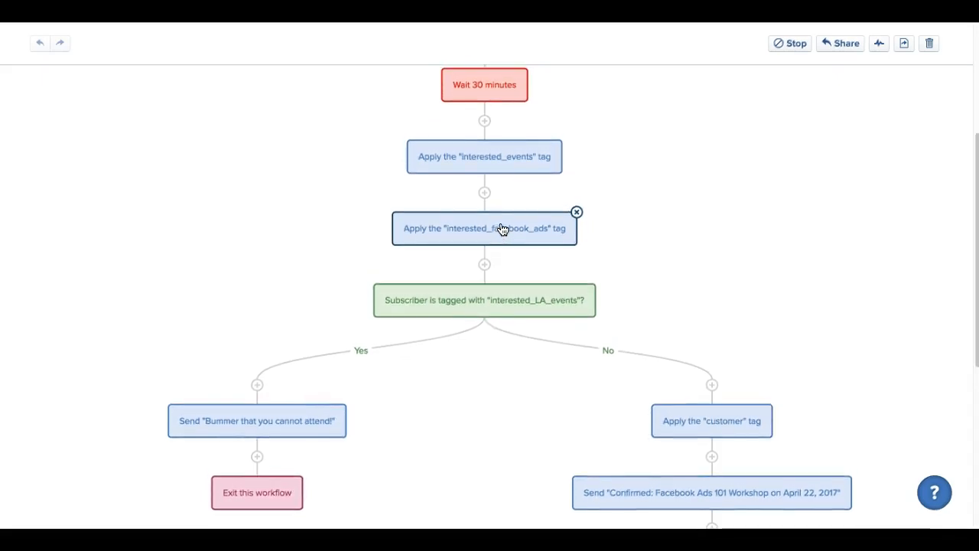
scroll(531, 303, up, 1)
scroll(544, 303, up, 3)
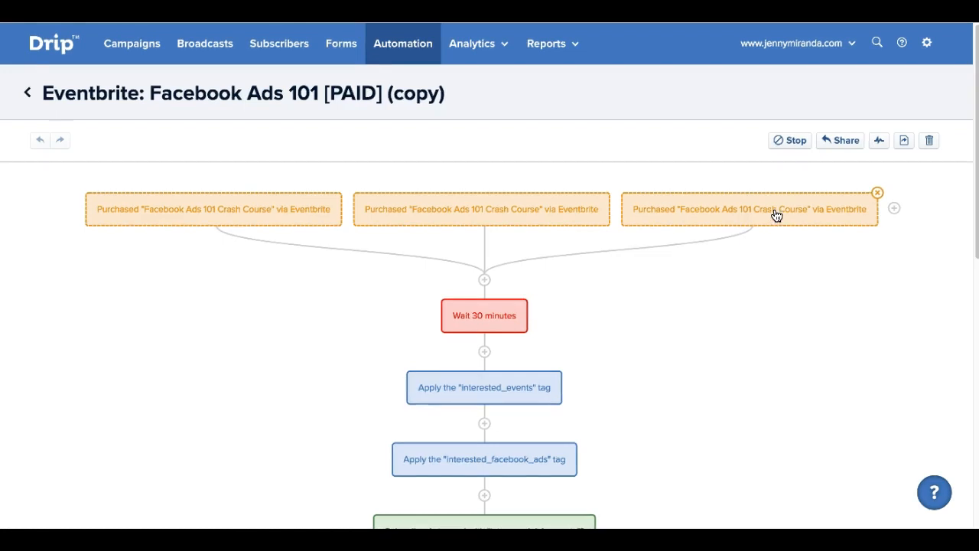
Examine how the third purchase trigger relates to the "interested_LA_events" tag decision and its Yes branch.
scroll(776, 217, down, 1)
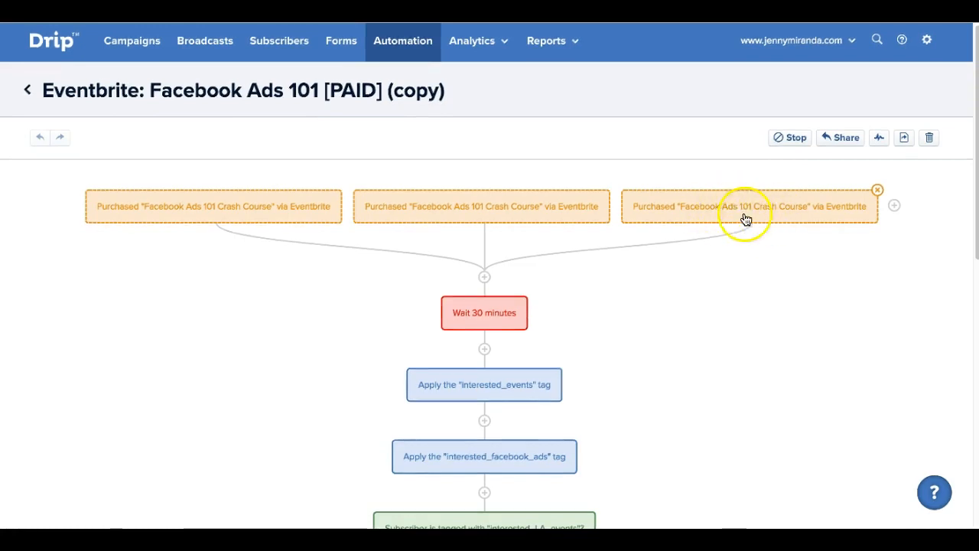
scroll(744, 217, down, 3)
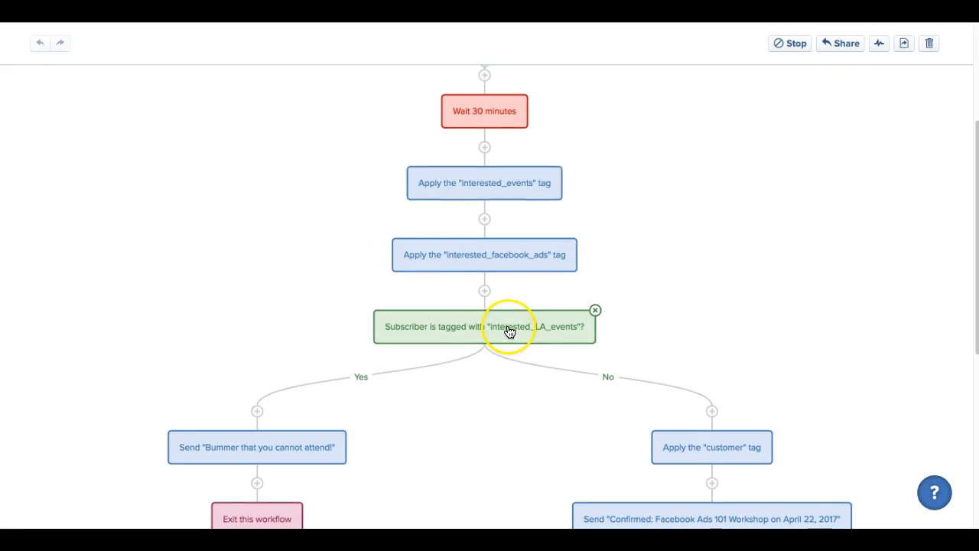
scroll(518, 328, up, 5)
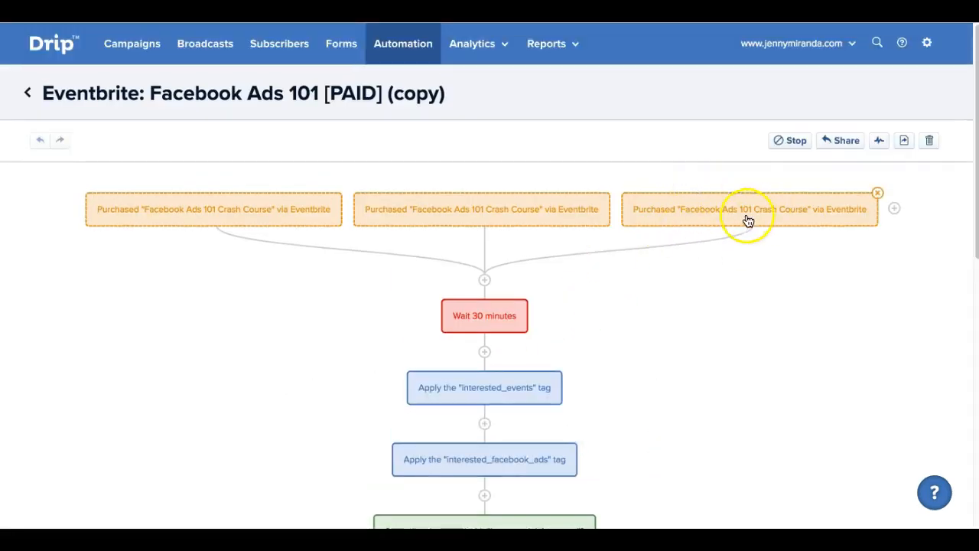
scroll(716, 305, down, 1)
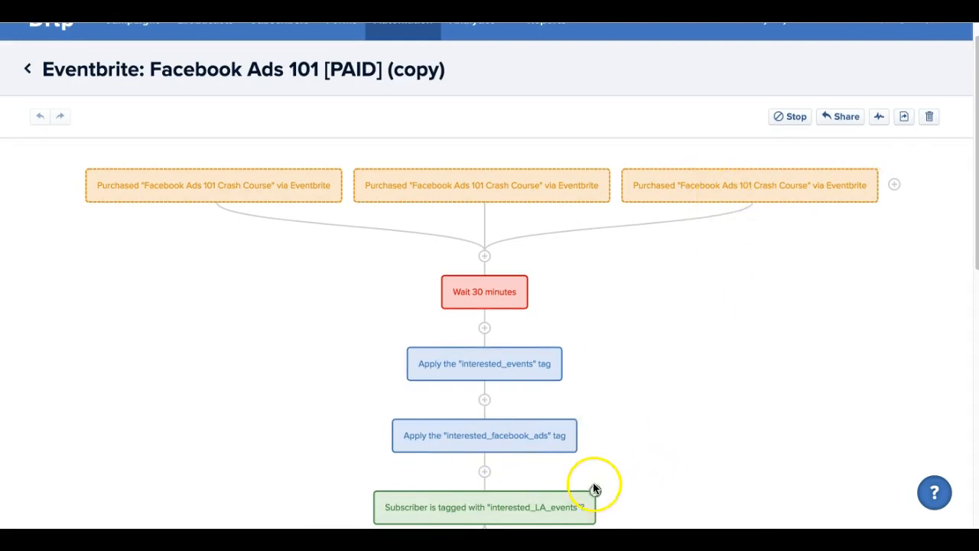
scroll(594, 489, down, 1)
scroll(596, 487, down, 1)
scroll(603, 485, down, 1)
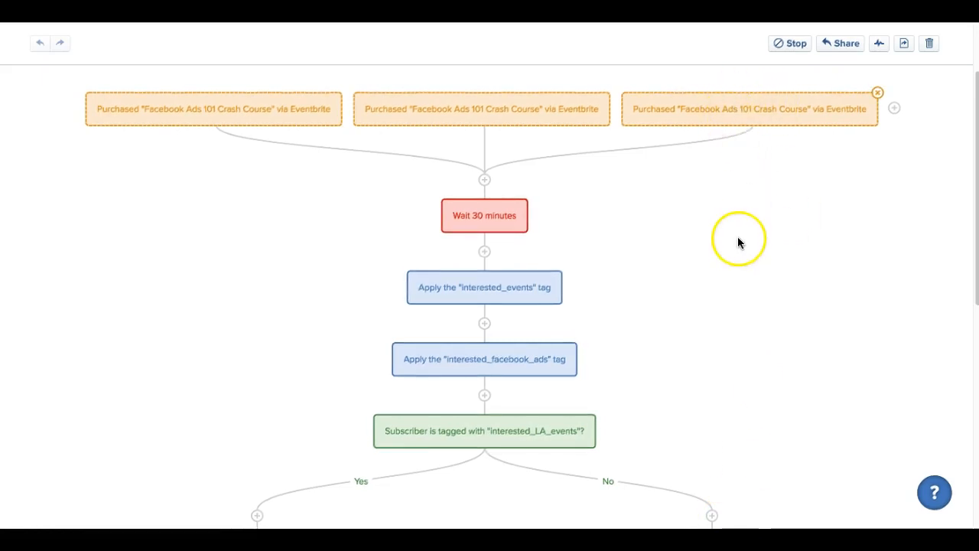
scroll(738, 243, down, 1)
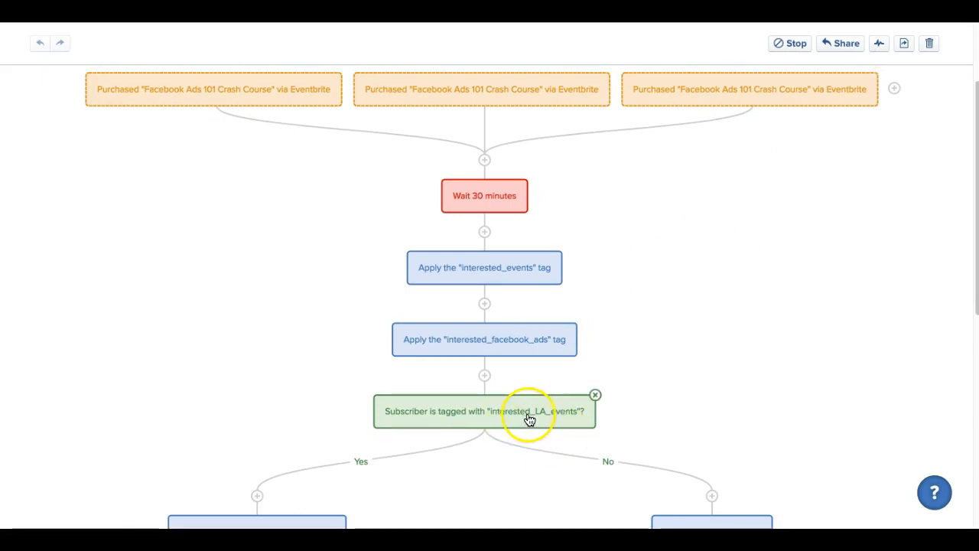
scroll(529, 419, down, 1)
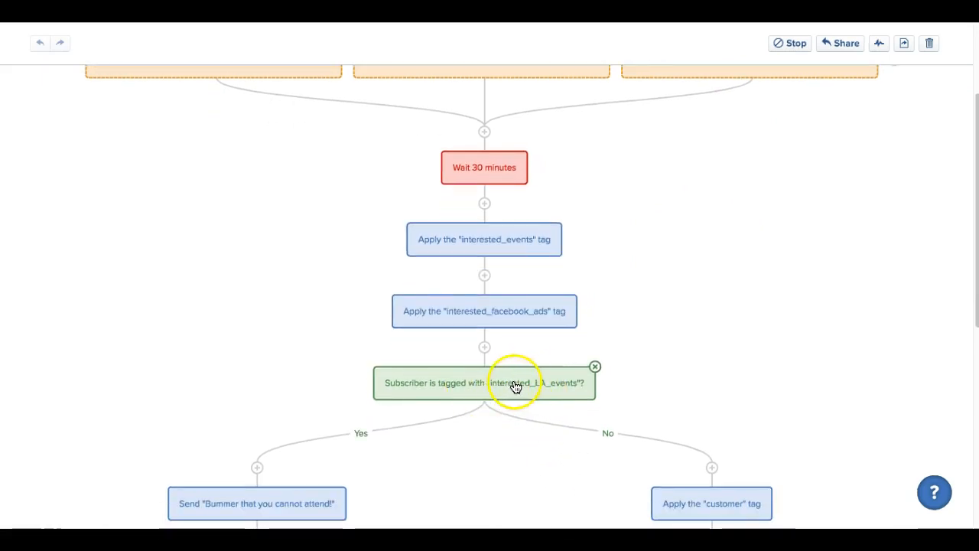
scroll(516, 384, down, 2)
scroll(451, 336, down, 2)
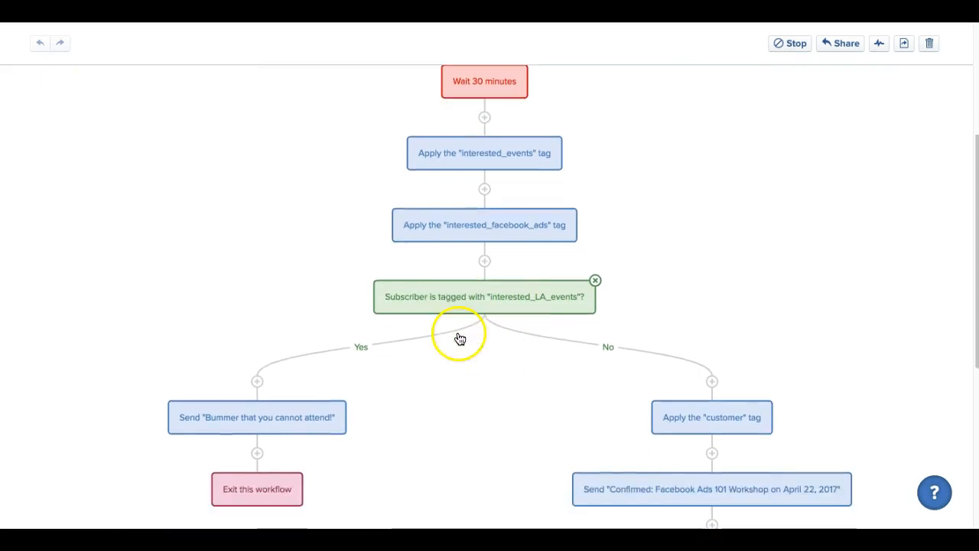
scroll(475, 294, down, 1)
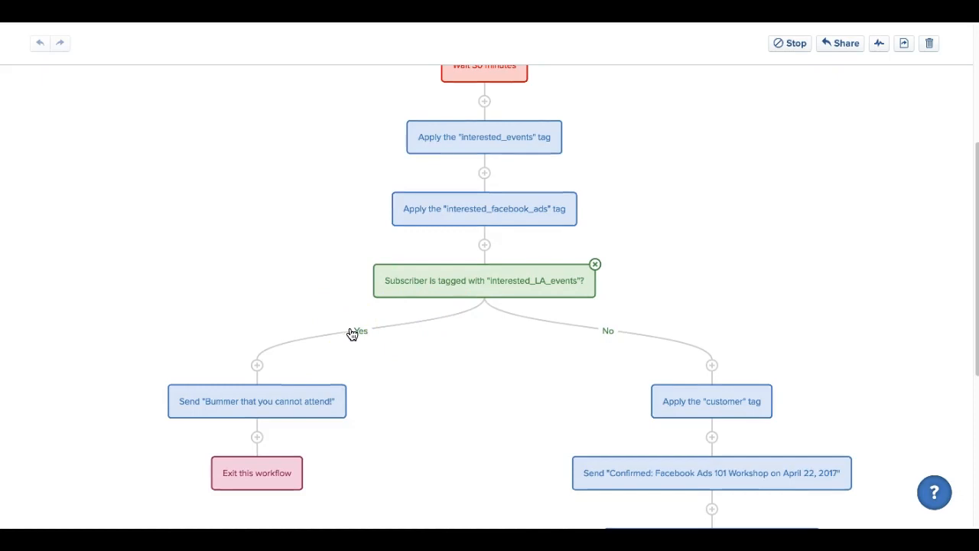
scroll(350, 332, down, 1)
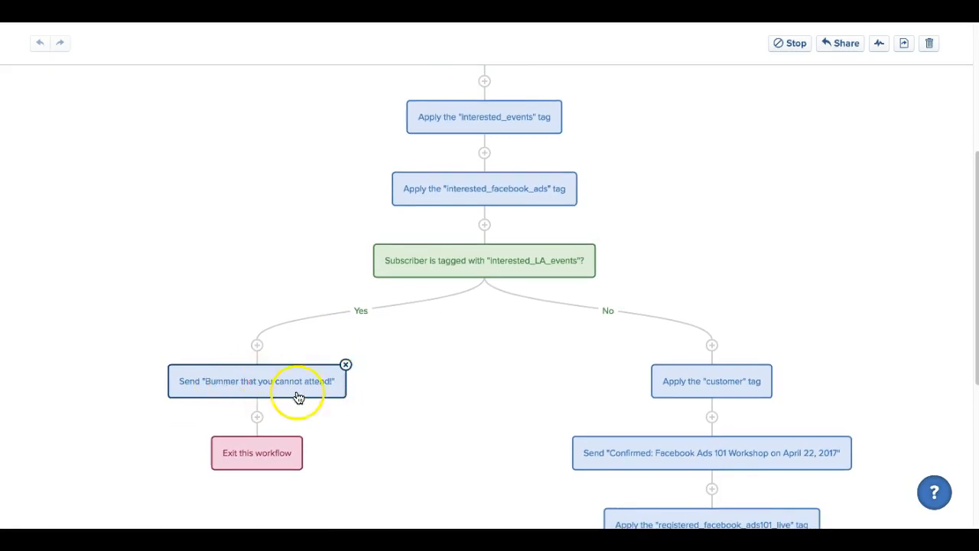
Read through the "Bummer that you cannot attend!" email on the Yes branch and return to the workflow.
click(263, 389)
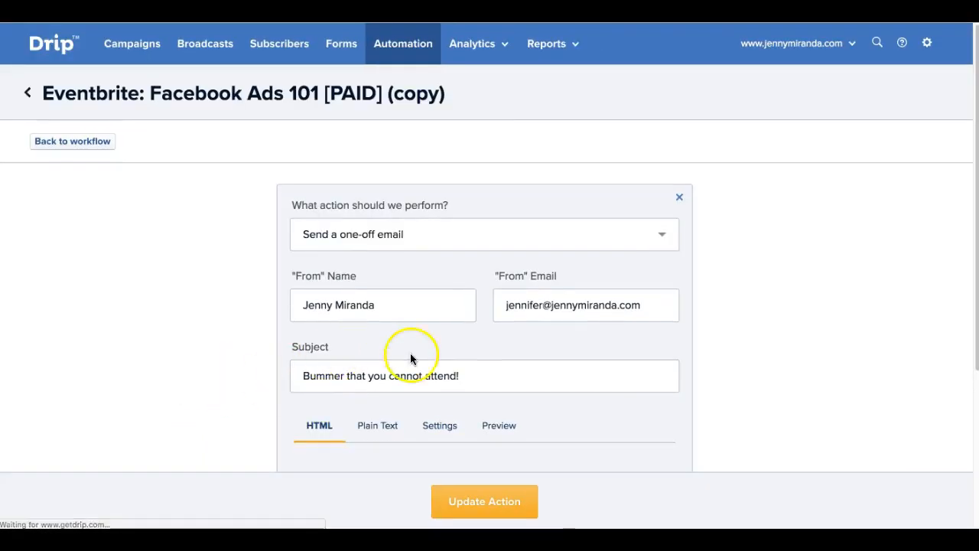
scroll(430, 359, down, 1)
scroll(476, 361, down, 5)
scroll(477, 360, up, 3)
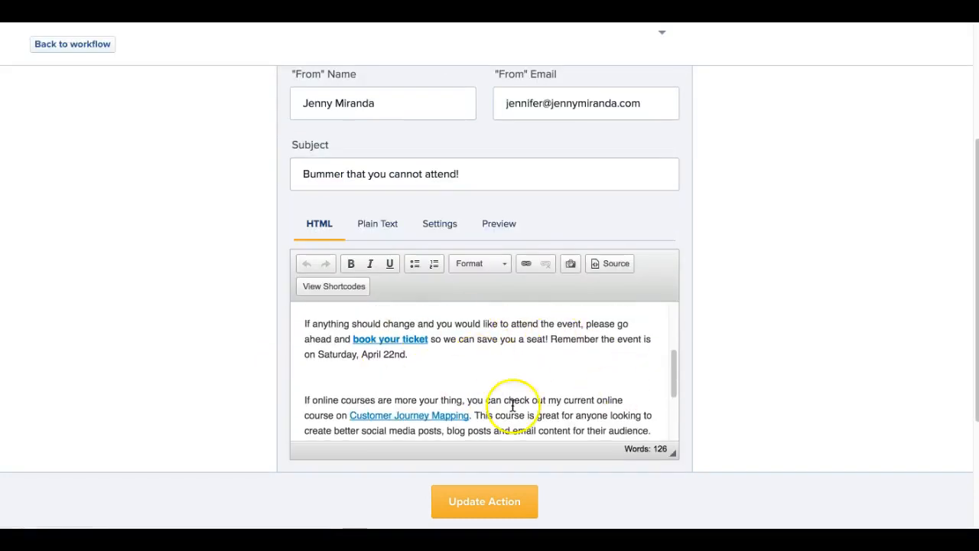
scroll(520, 366, down, 1)
scroll(521, 366, down, 2)
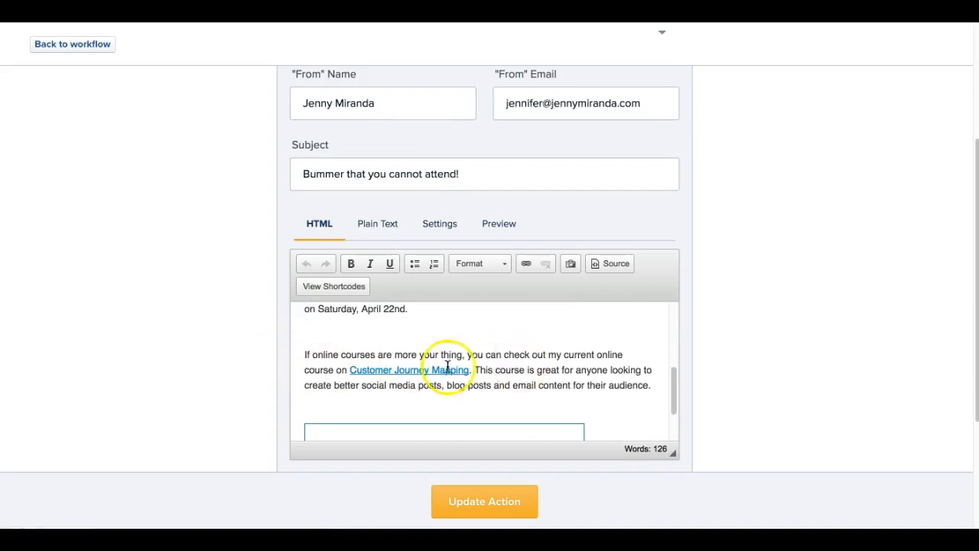
scroll(474, 392, down, 2)
scroll(484, 383, up, 8)
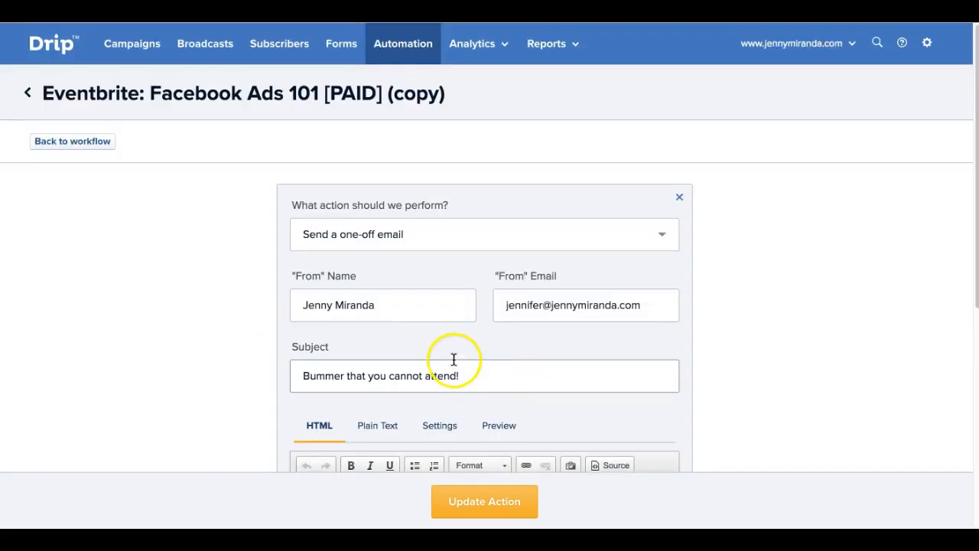
click(60, 142)
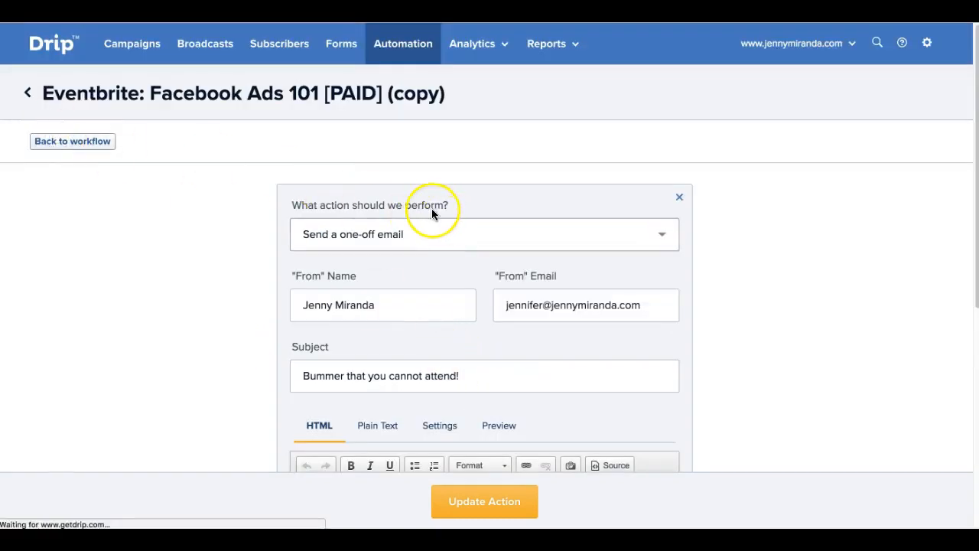
Examine the workflow's path from the purchase triggers down the No branch to the "customer" tag action.
scroll(440, 281, down, 8)
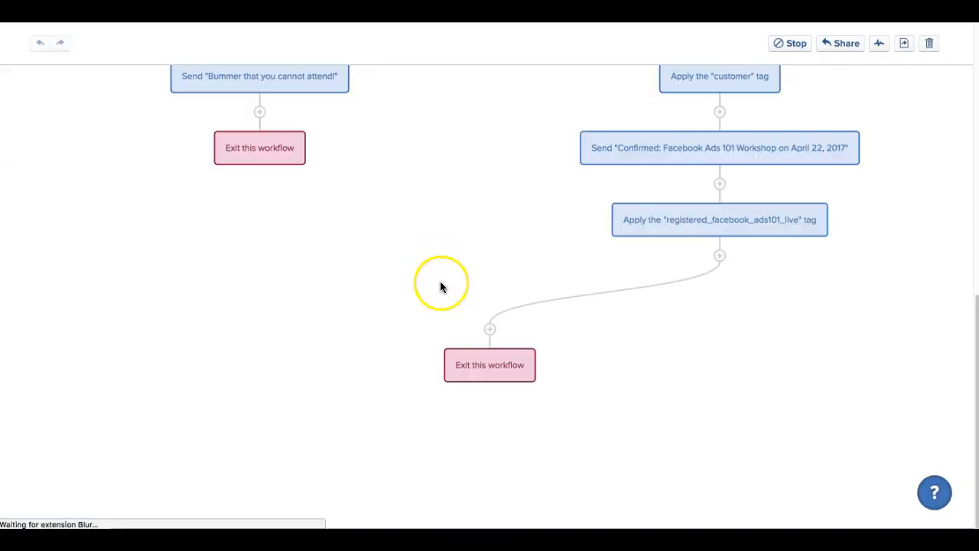
scroll(443, 294, up, 3)
scroll(443, 293, up, 2)
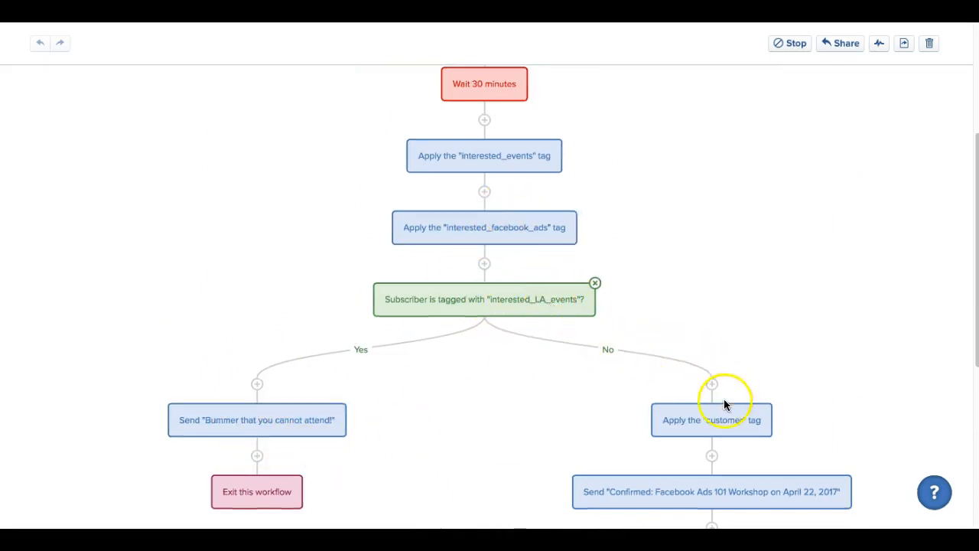
scroll(696, 352, up, 4)
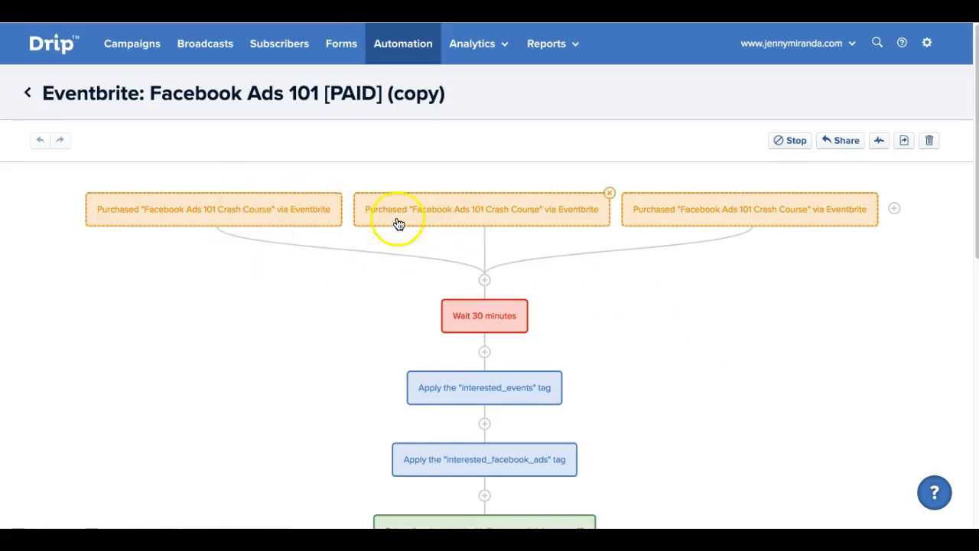
scroll(564, 271, down, 4)
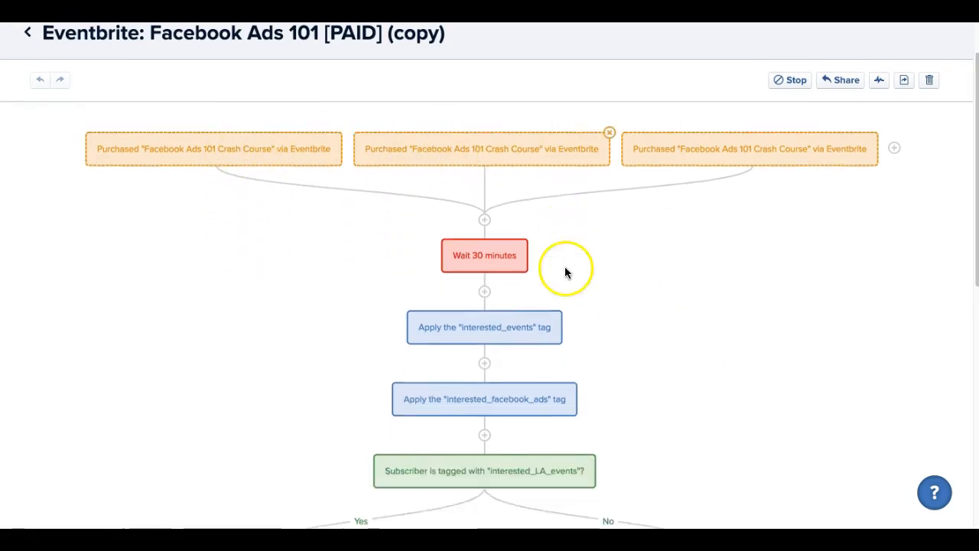
scroll(701, 374, down, 2)
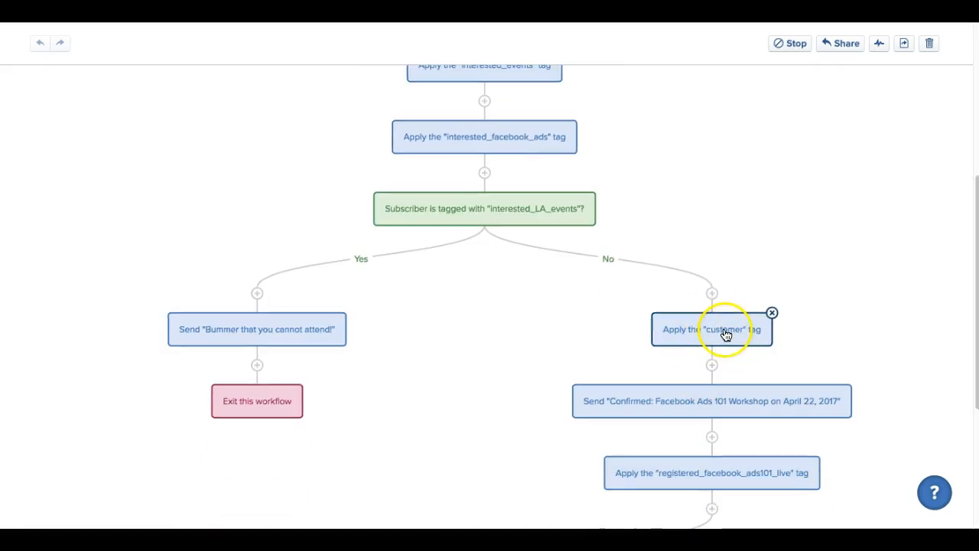
scroll(727, 335, down, 2)
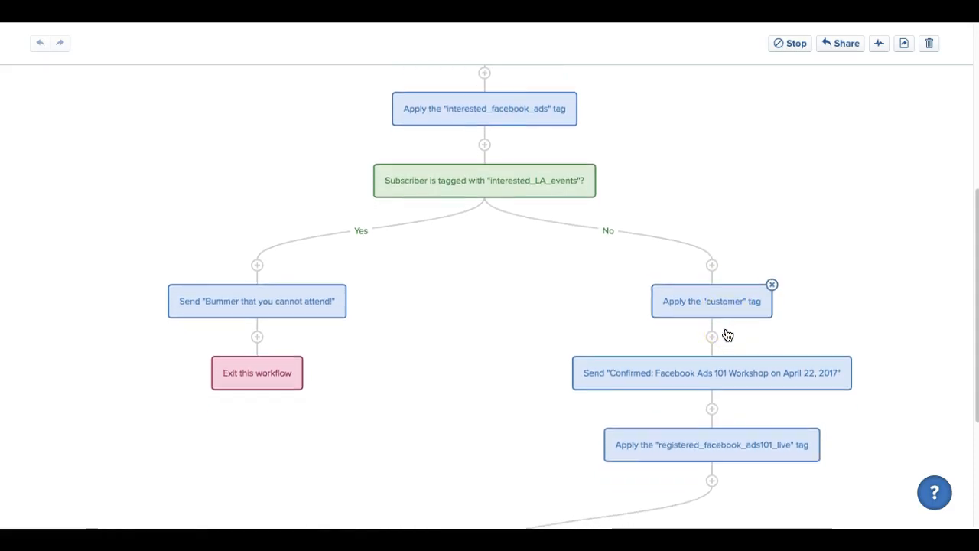
Review the "Confirmed: Facebook Ads 101 Workshop on April 22, 2017" email on the No branch and return to the workflow.
click(620, 339)
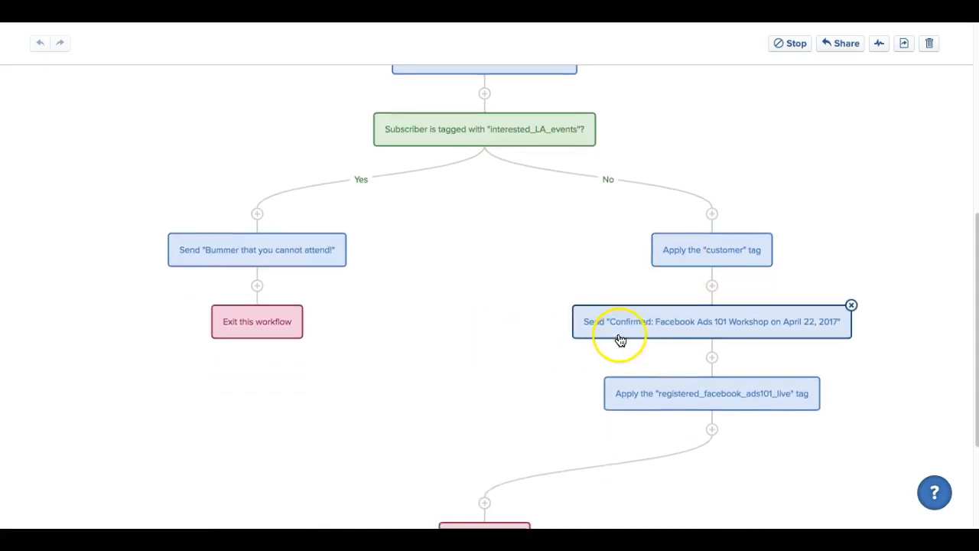
click(739, 323)
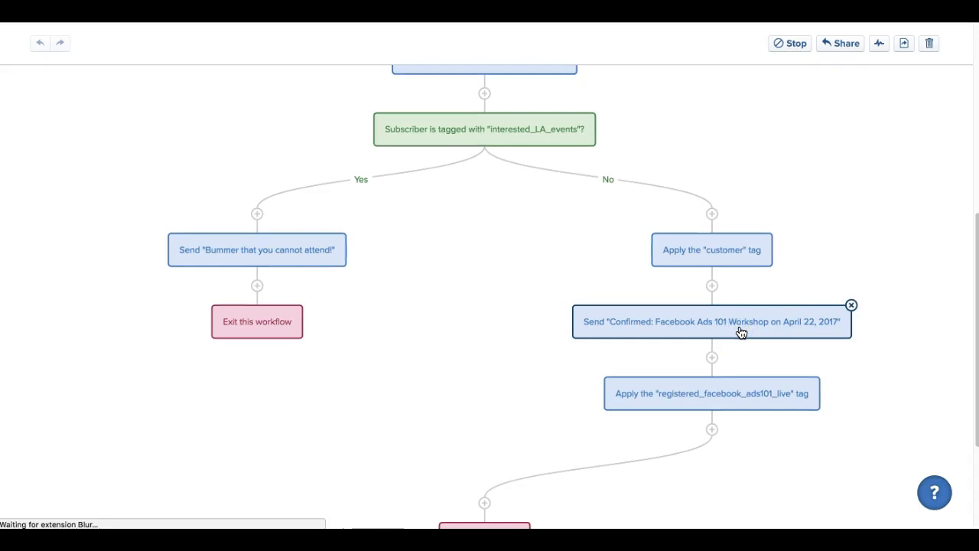
scroll(581, 353, down, 3)
scroll(580, 355, down, 5)
scroll(577, 357, up, 3)
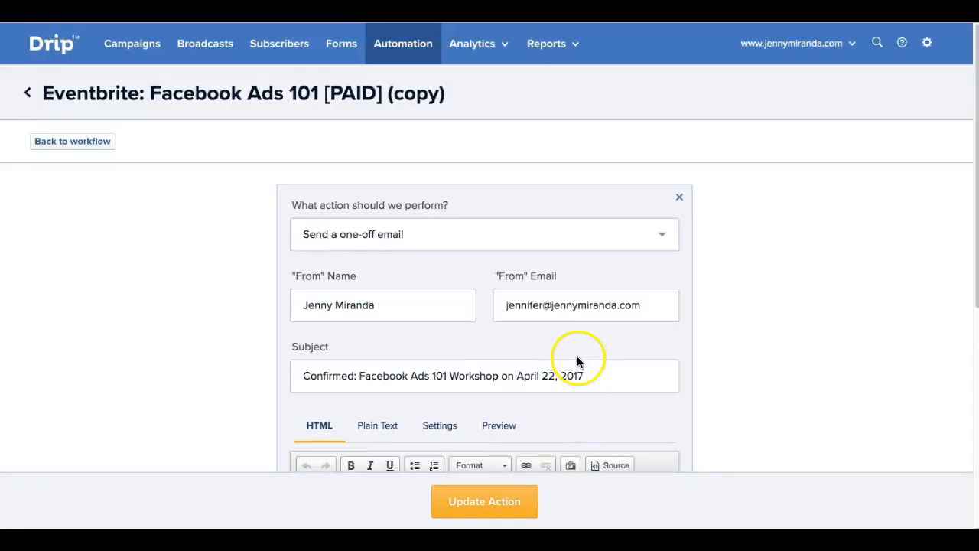
click(92, 142)
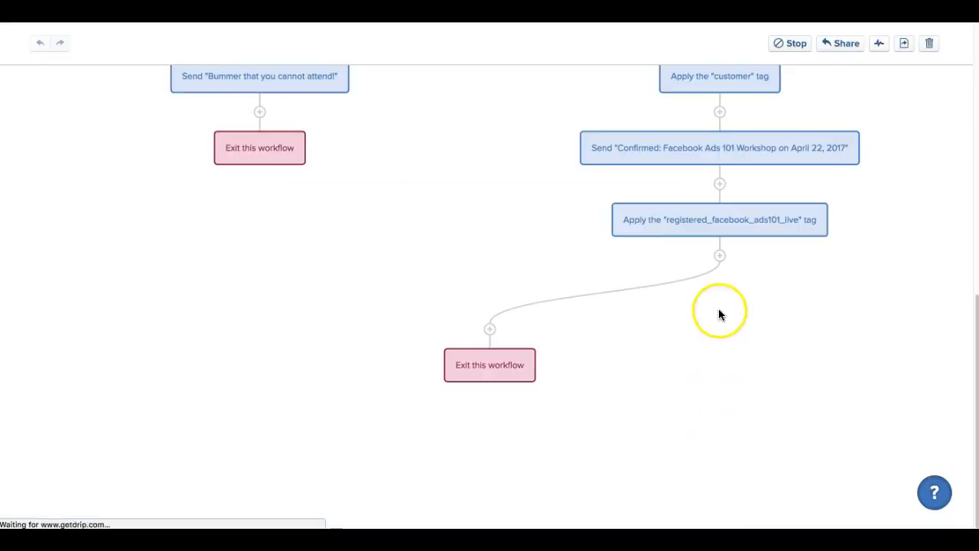
scroll(753, 230, up, 3)
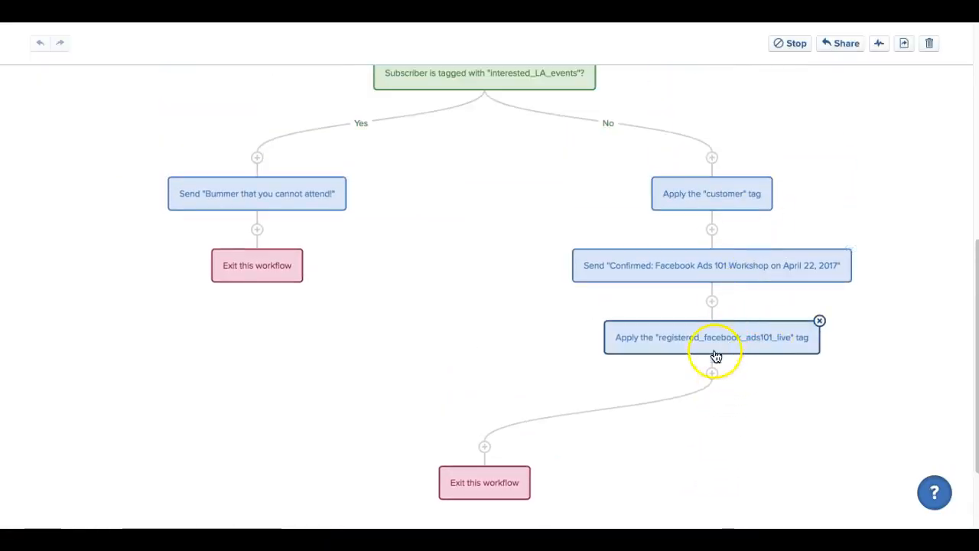